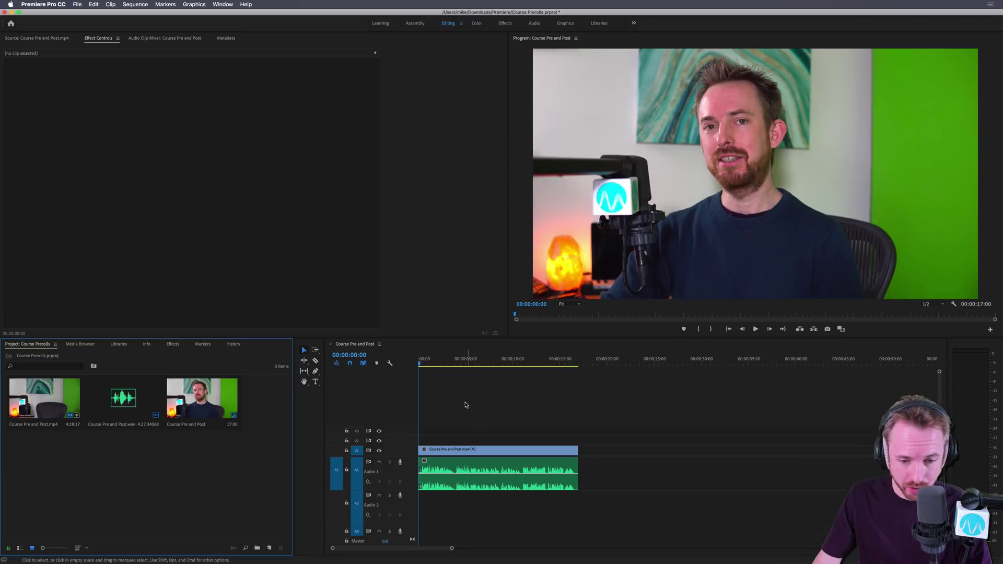
Scrub the talking-head clip to 00:00:15:08 and import ES_We Will Get It Right - Brookii.wav into the project.
{"action": "left_click_drag", "start_coordinate": [466, 364], "coordinate": [556, 364]}
{"action": "left_click", "coordinate": [563, 364]}
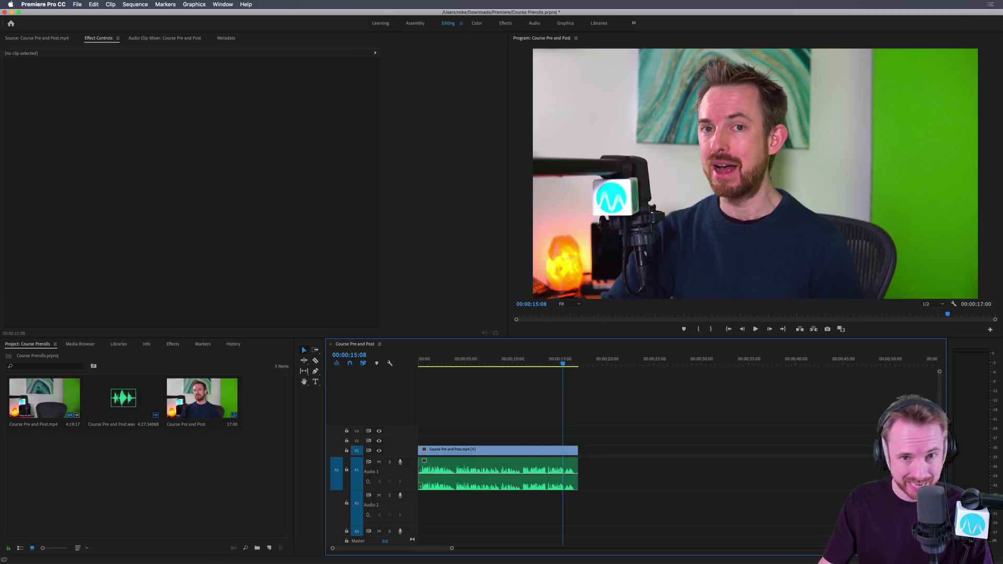
{"action": "left_click_drag", "start_coordinate": [405, 482], "coordinate": [242, 487]}
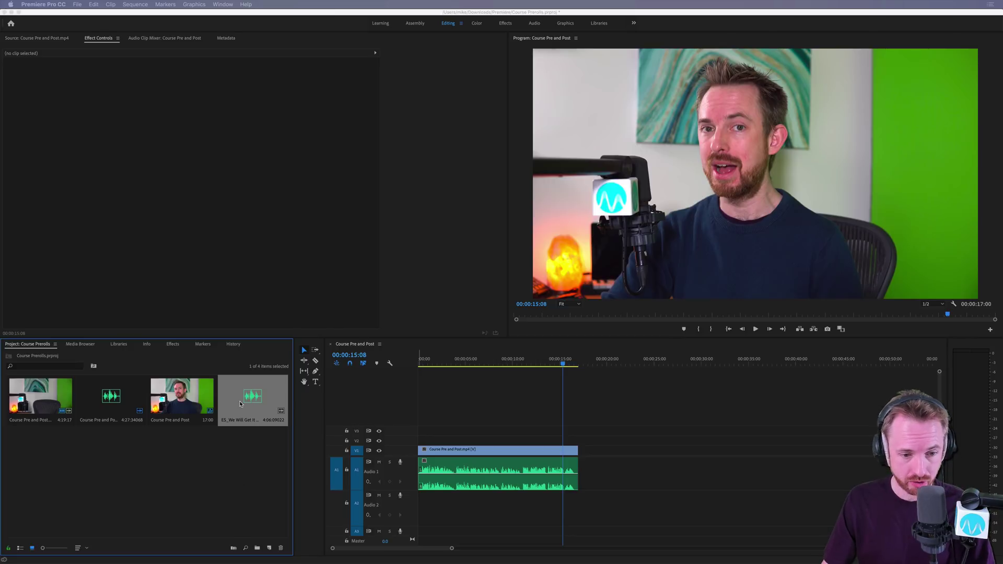
Place the music clip on Audio 2 at the sequence start and play the mix from the beginning.
{"action": "left_click", "coordinate": [318, 424]}
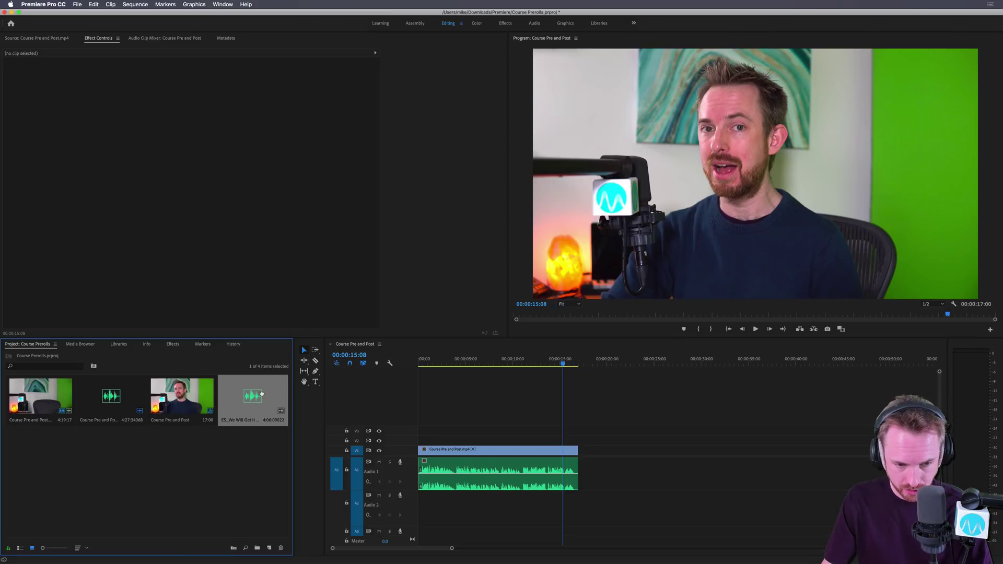
{"action": "left_click_drag", "start_coordinate": [277, 388], "coordinate": [477, 497]}
{"action": "key", "text": "Home"}
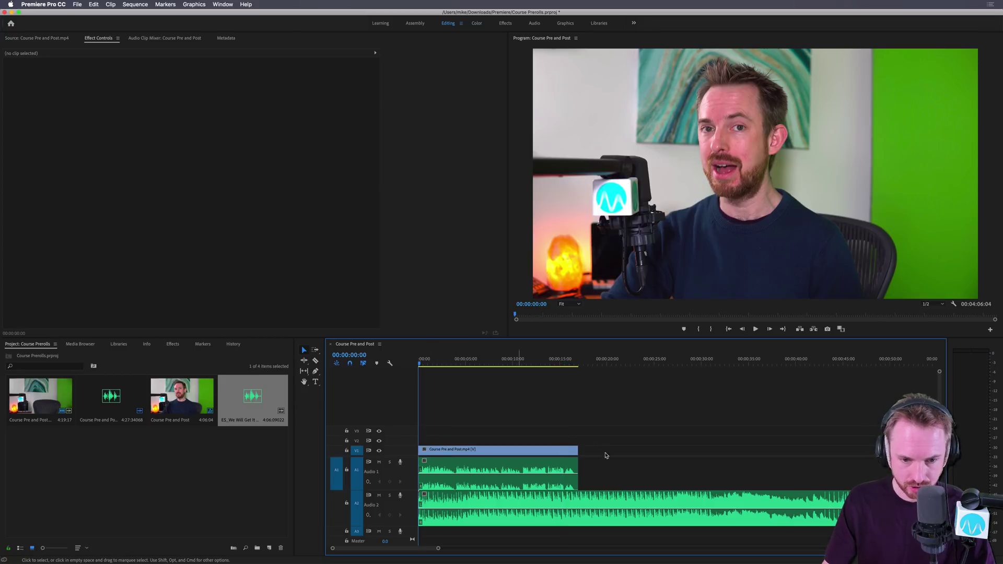
{"action": "key", "text": "space"}
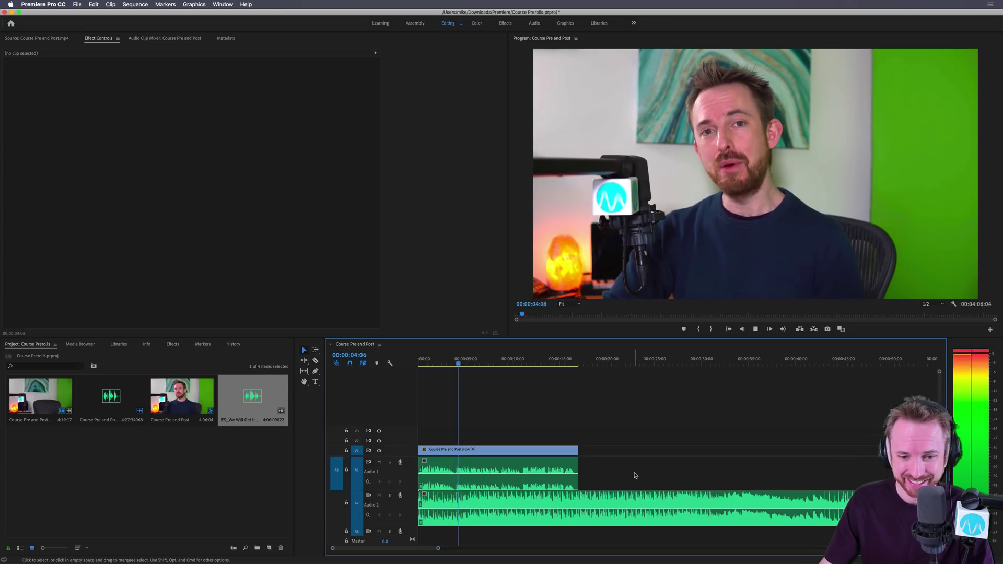
{"action": "key", "text": "space"}
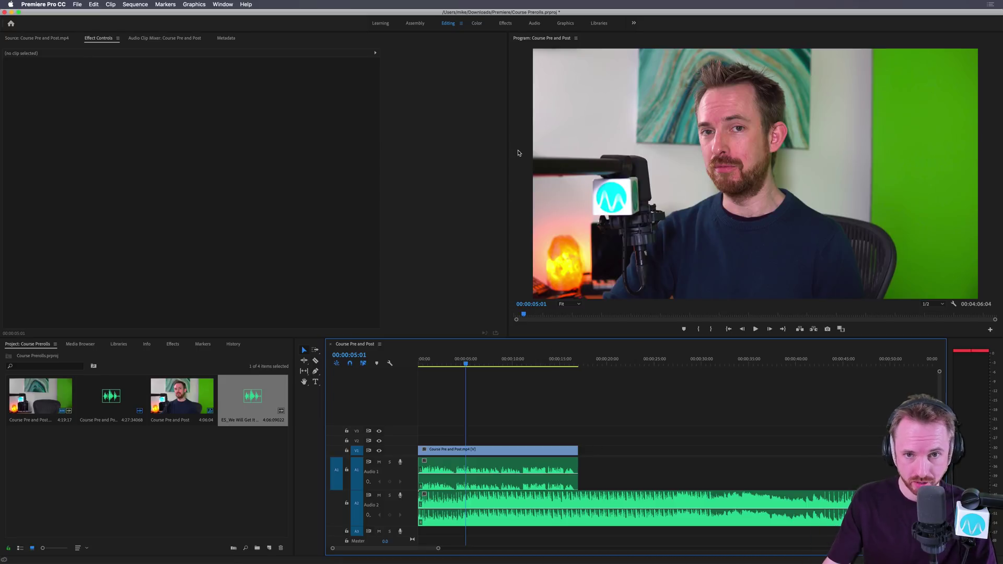
Switch to the Audio workspace and select the talking-head clip on Audio 1.
{"action": "left_click", "coordinate": [534, 23]}
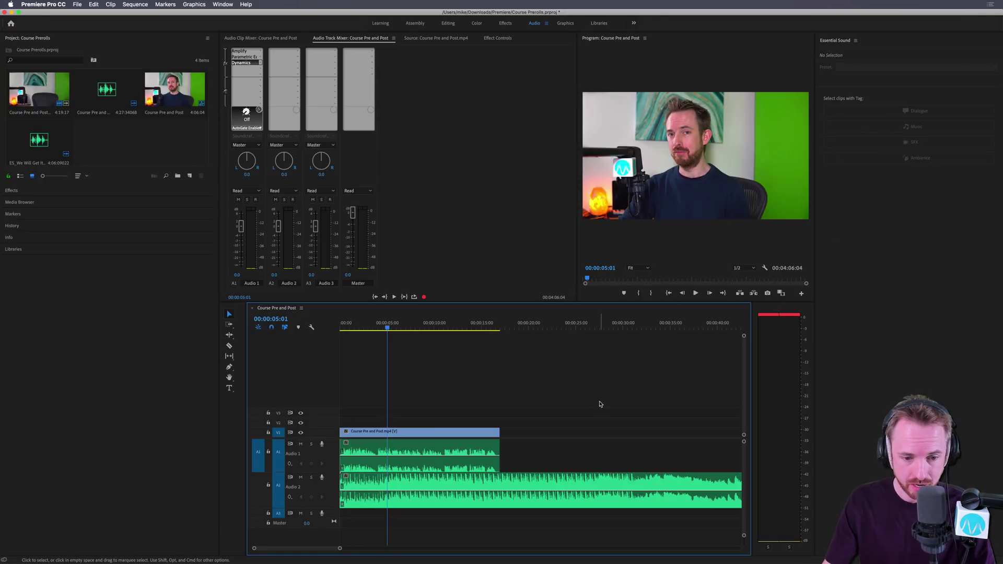
{"action": "left_click", "coordinate": [491, 450]}
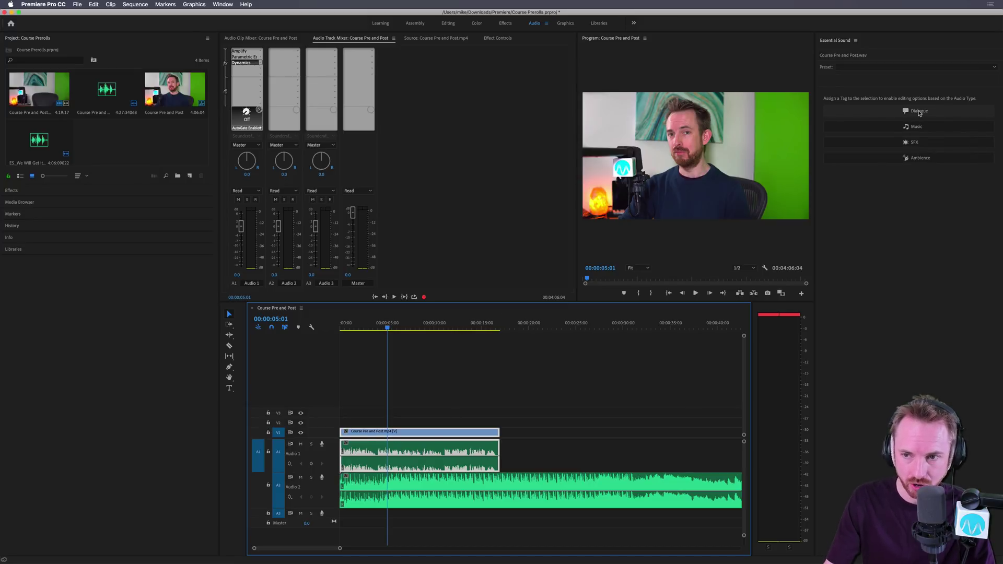
Tag the Audio 1 clip as Dialogue and the Audio 2 clip as Music in Essential Sound.
{"action": "left_click", "coordinate": [918, 111]}
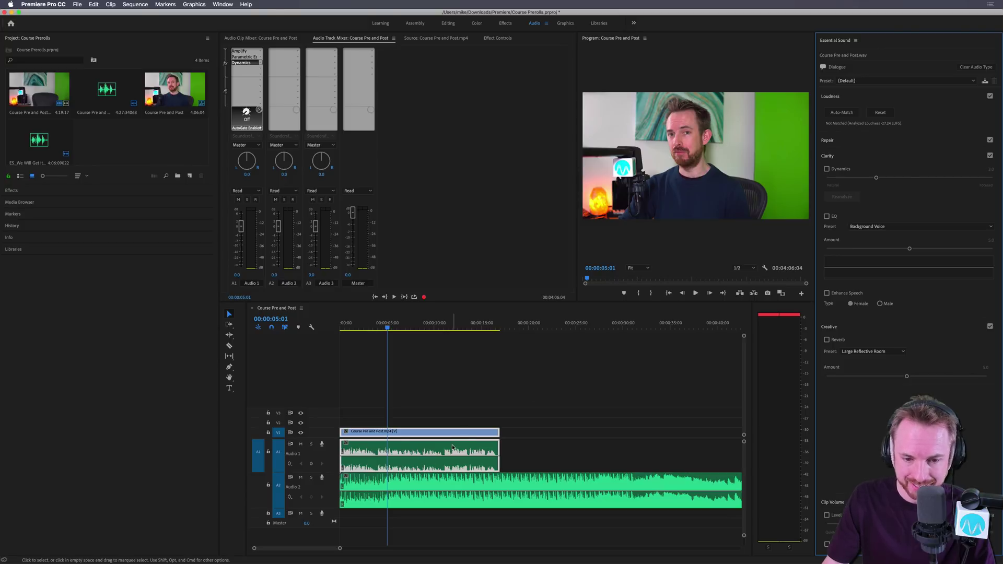
{"action": "left_click", "coordinate": [440, 486]}
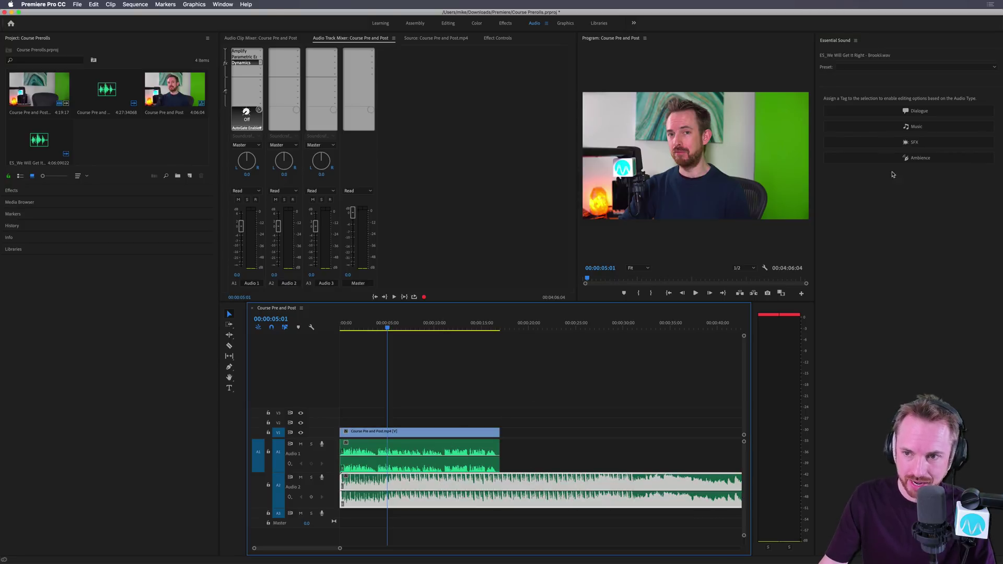
{"action": "left_click", "coordinate": [912, 127]}
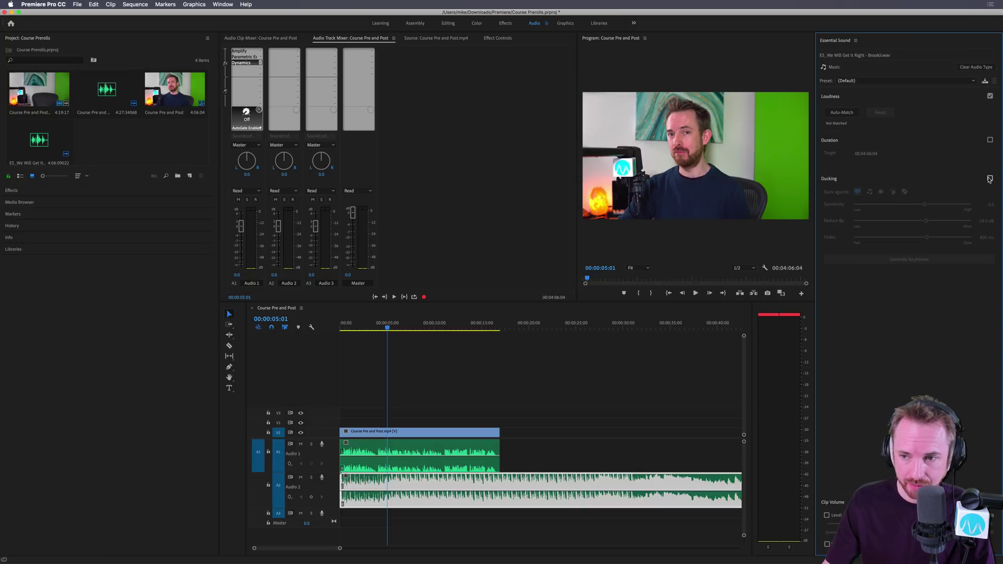
Tick Ducking for the music clip, ducking against Dialogue.
{"action": "left_click", "coordinate": [989, 179]}
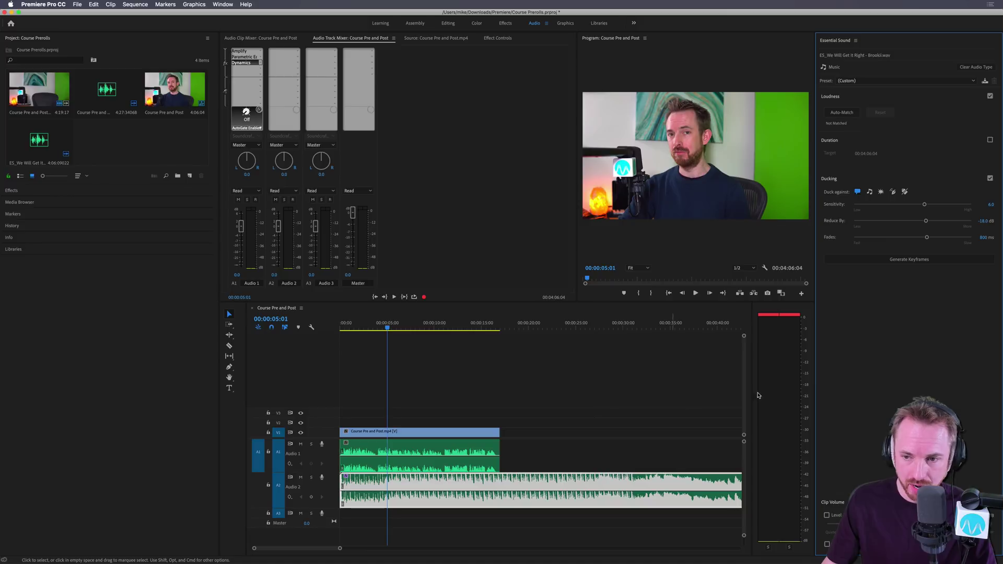
Generate ducking keyframes on the music and play from about 12 seconds to hear the dip.
{"action": "left_click", "coordinate": [900, 261]}
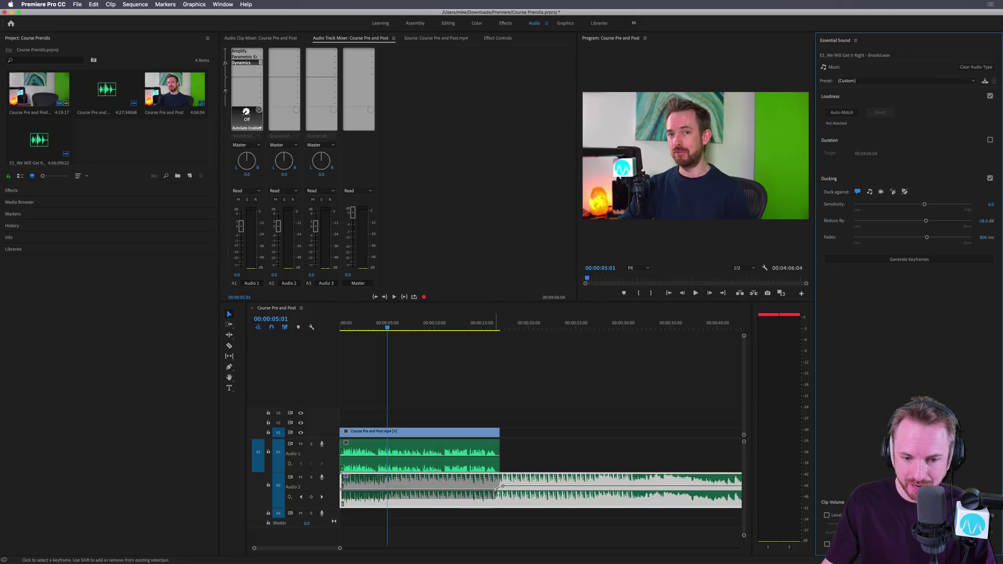
{"action": "left_click", "coordinate": [463, 327]}
{"action": "key", "text": "space"}
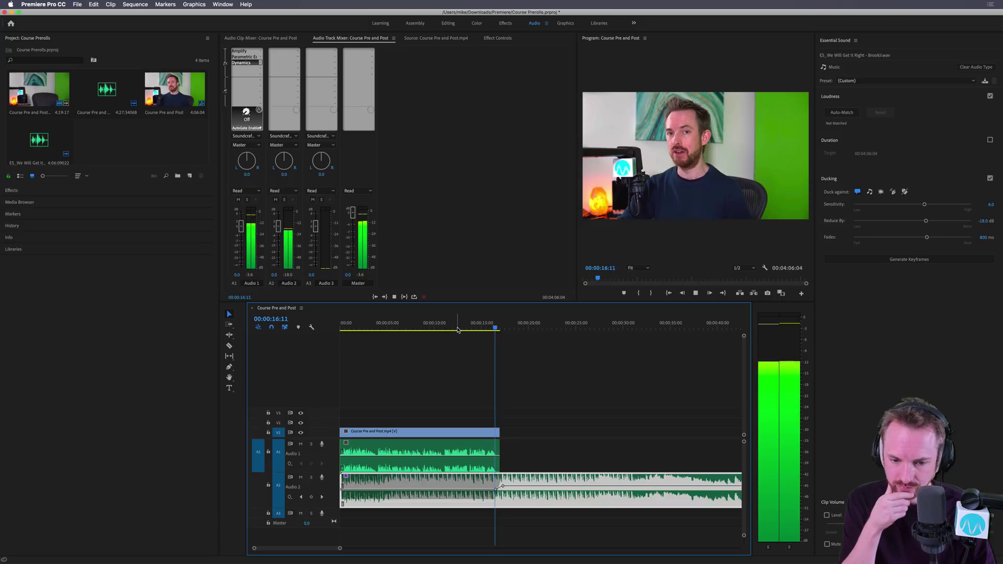
{"action": "key", "text": "space"}
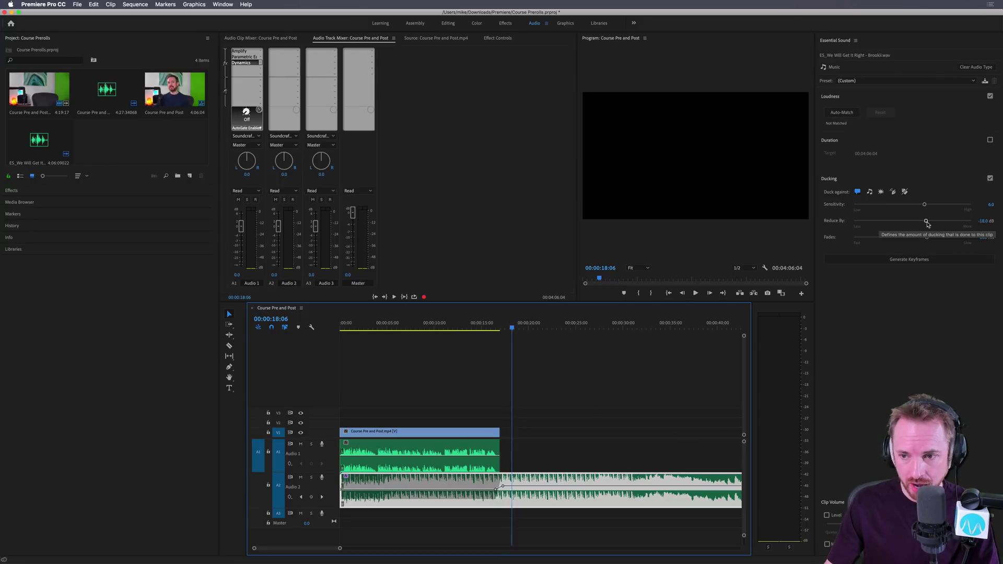
{"action": "left_click_drag", "start_coordinate": [927, 223], "coordinate": [929, 224]}
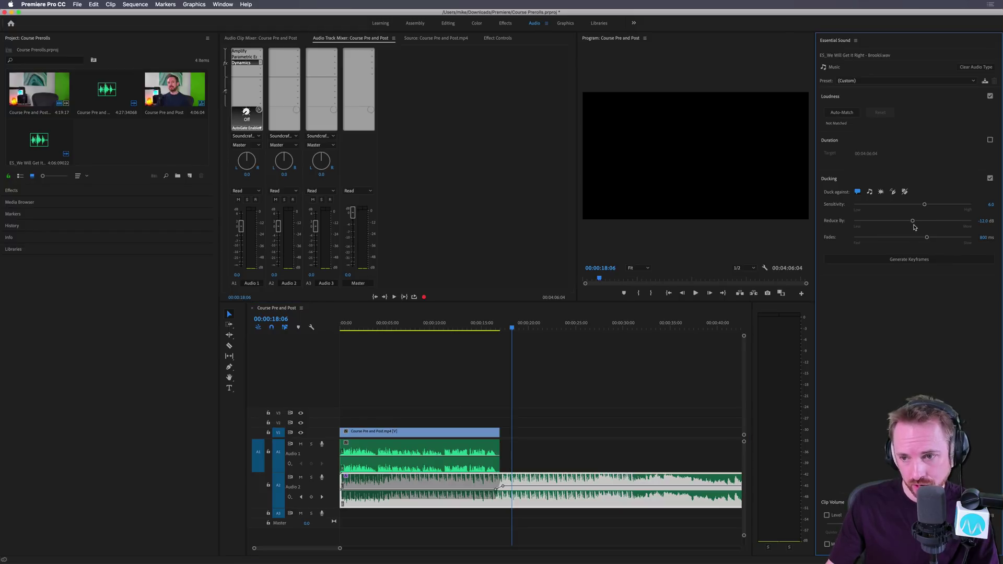
{"action": "left_click", "coordinate": [907, 259]}
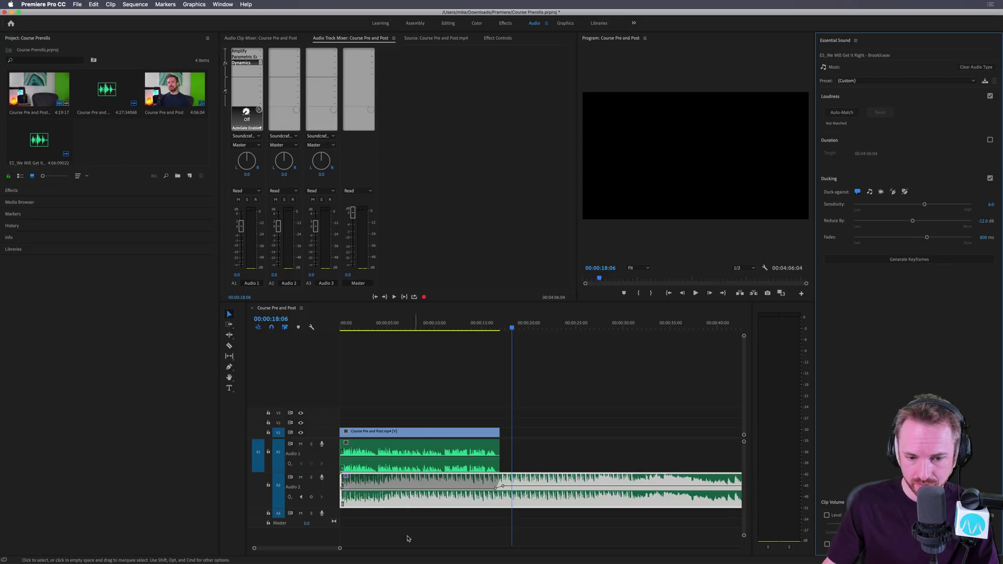
{"action": "left_click", "coordinate": [483, 362]}
{"action": "key", "text": "space"}
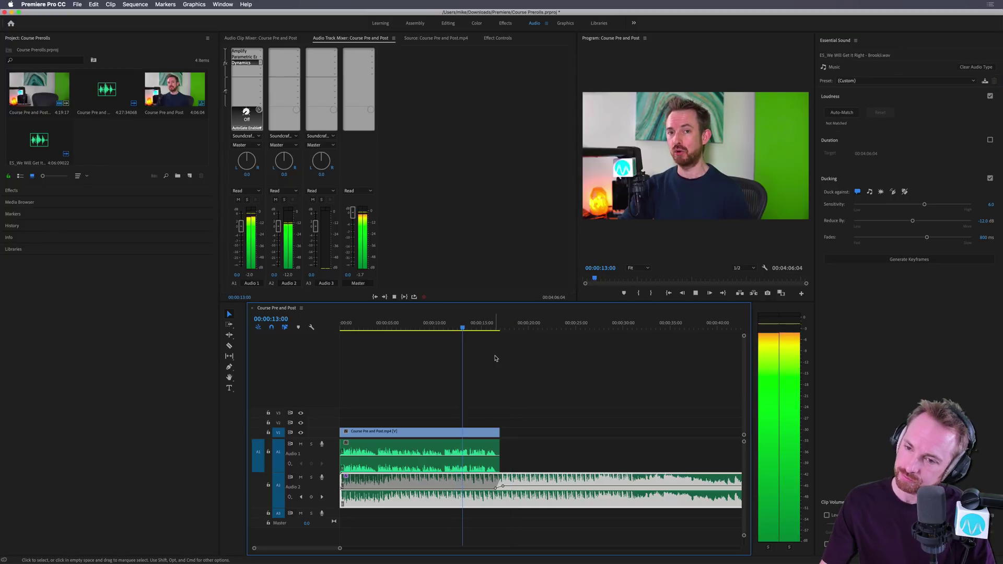
{"action": "key", "text": "space"}
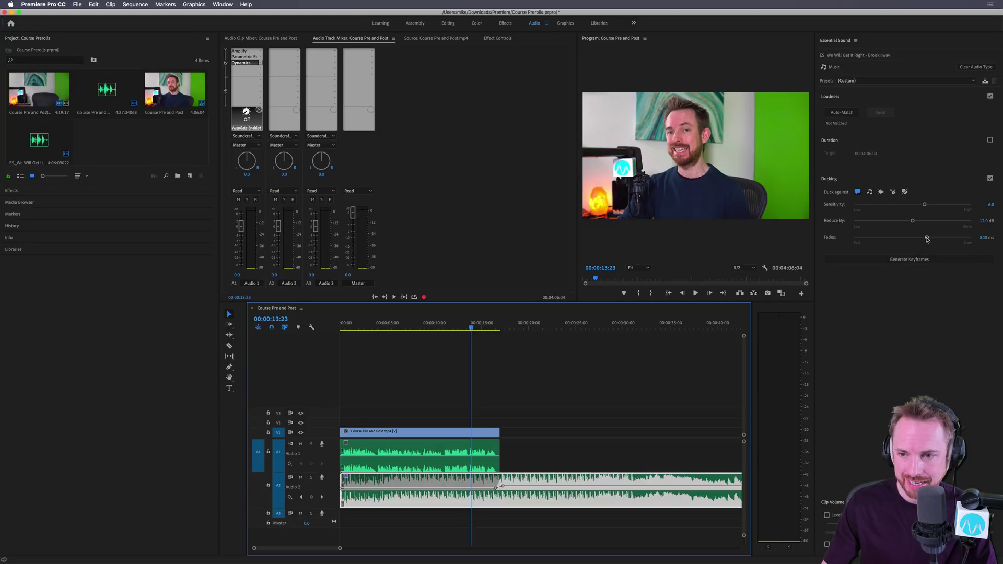
{"action": "left_click_drag", "start_coordinate": [927, 238], "coordinate": [868, 238]}
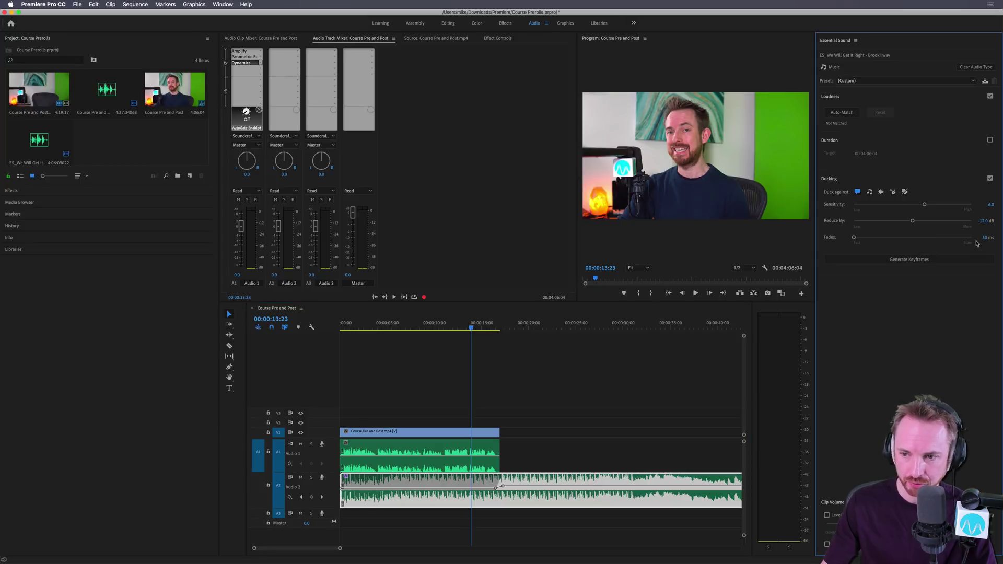
{"action": "left_click", "coordinate": [889, 261]}
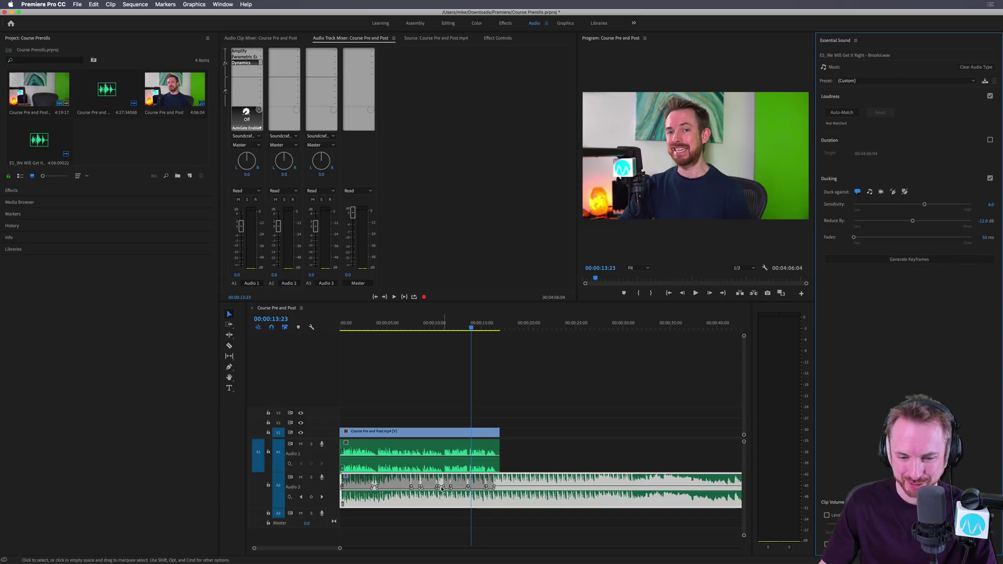
{"action": "left_click", "coordinate": [409, 323]}
{"action": "key", "text": "space"}
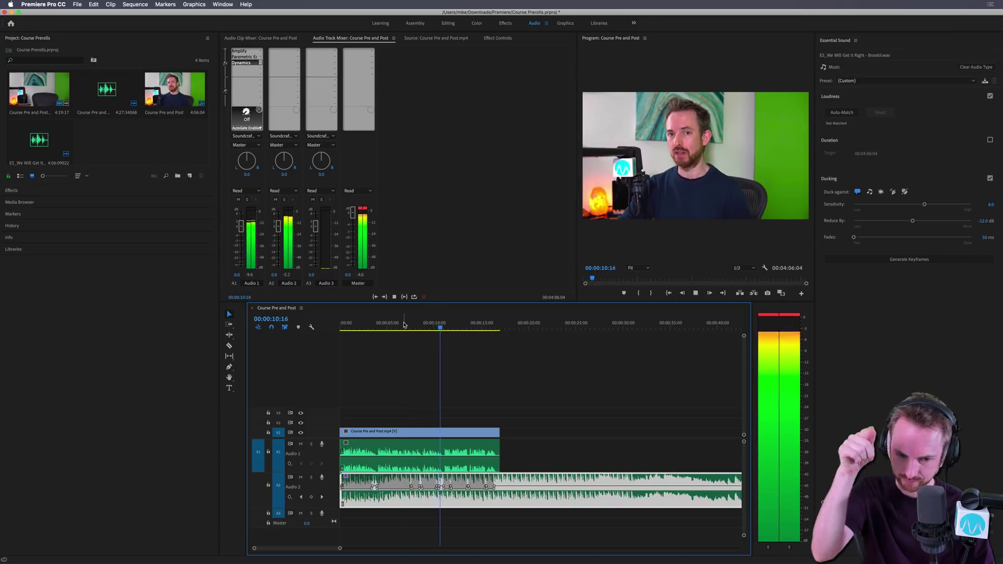
{"action": "key", "text": "space"}
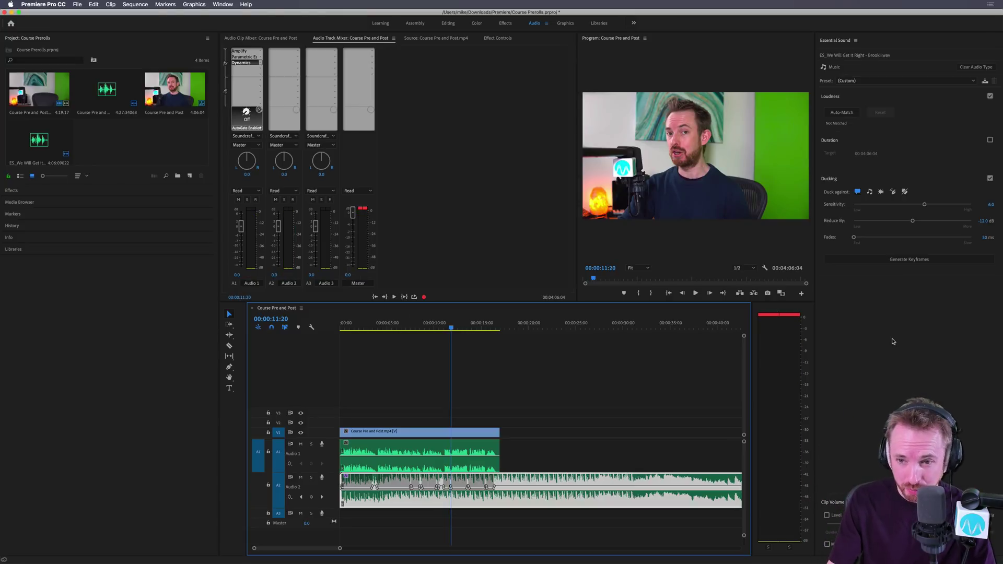
Tune ducking sensitivity to 7.3, regenerating the keyframes after each change.
{"action": "left_click_drag", "start_coordinate": [923, 204], "coordinate": [906, 208]}
{"action": "left_click", "coordinate": [900, 259]}
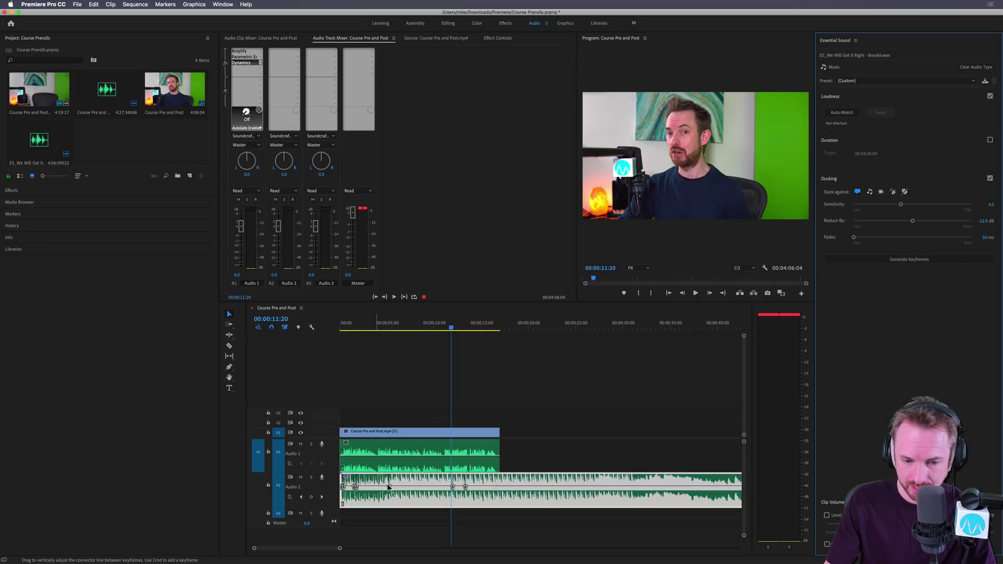
{"action": "left_click_drag", "start_coordinate": [901, 205], "coordinate": [939, 205]}
{"action": "left_click", "coordinate": [908, 260]}
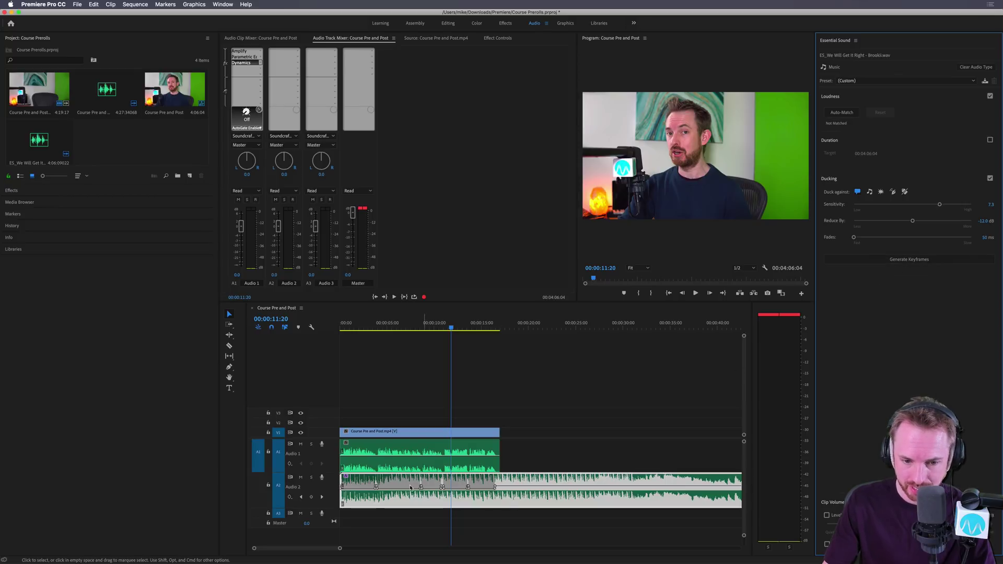
Lengthen ducking fades to 157 ms, regenerate keyframes, and play back from about 14 seconds.
{"action": "left_click_drag", "start_coordinate": [868, 239], "coordinate": [880, 239]}
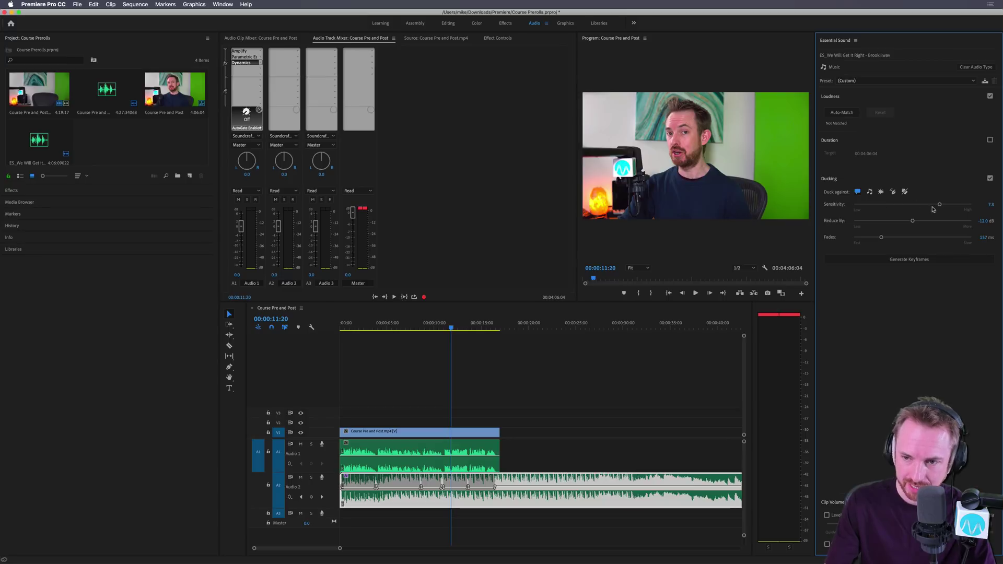
{"action": "left_click", "coordinate": [876, 262]}
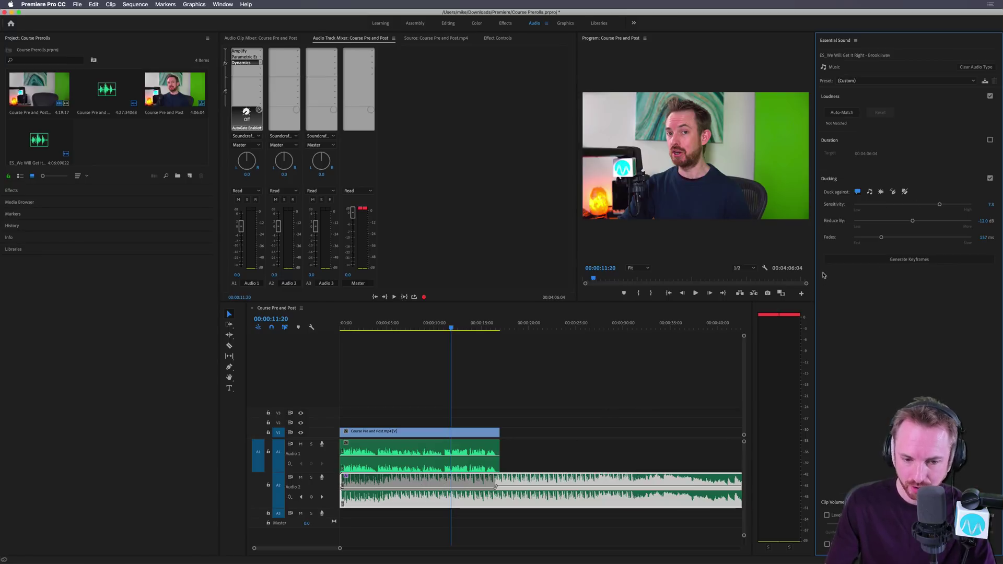
{"action": "left_click", "coordinate": [476, 327]}
{"action": "key", "text": "space"}
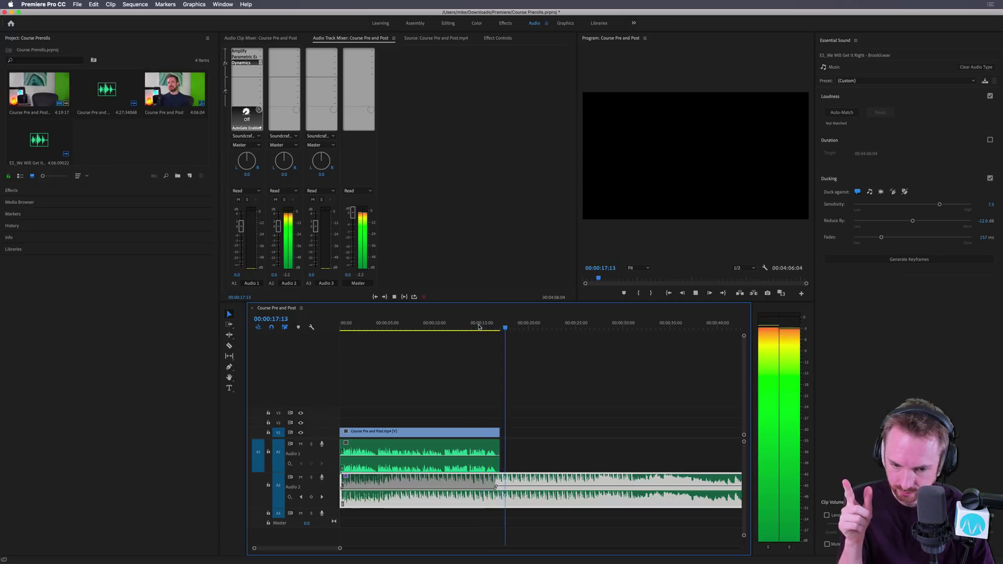
{"action": "key", "text": "space"}
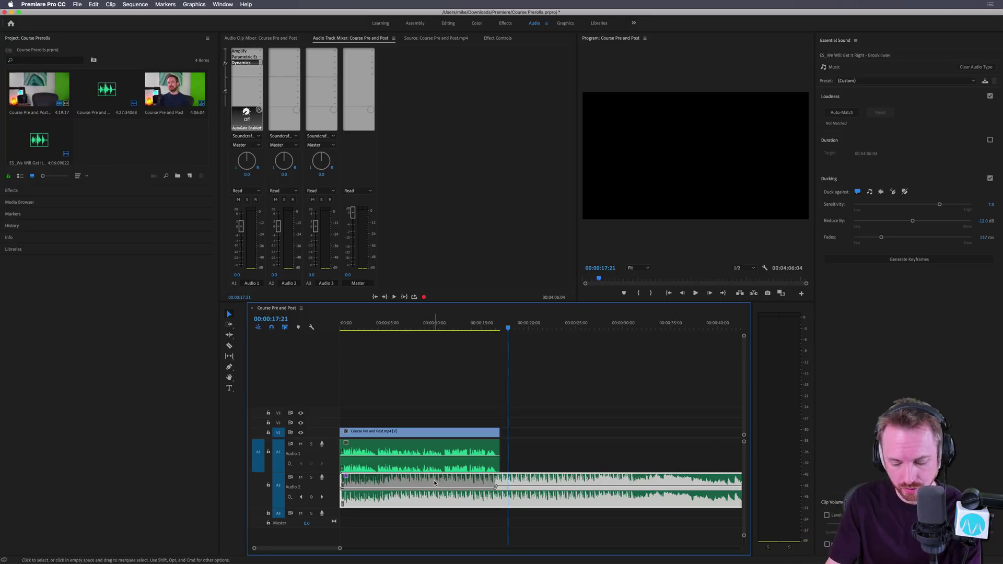
Drag an Audio 2 volume keyframe to -1.95 dB at 00:00:16:14 and play back around it.
{"action": "key", "text": "="}
{"action": "key", "text": "="}
{"action": "key", "text": "="}
{"action": "key", "text": "="}
{"action": "key", "text": "minus"}
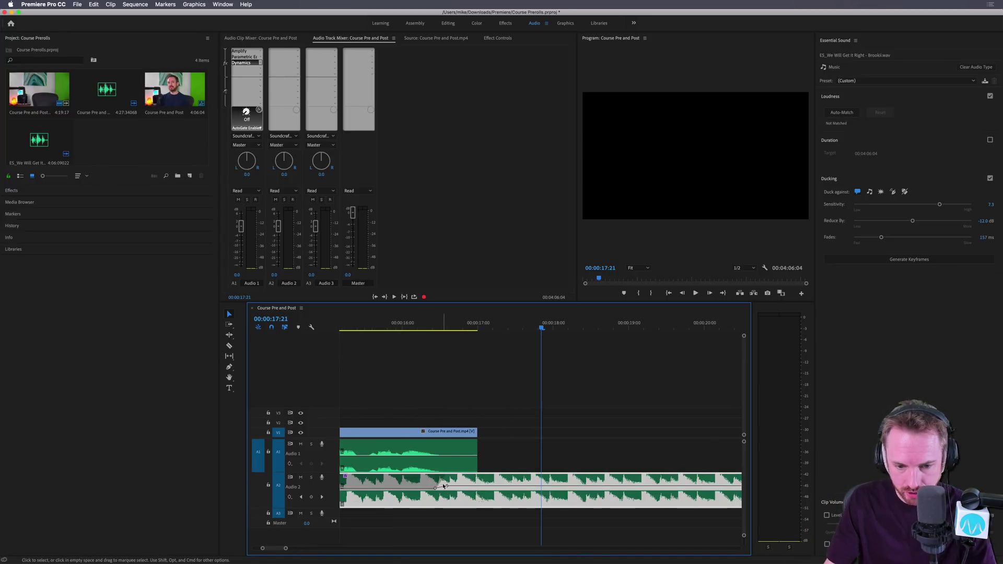
{"action": "left_click_drag", "start_coordinate": [445, 486], "coordinate": [443, 488]}
{"action": "left_click", "coordinate": [403, 326]}
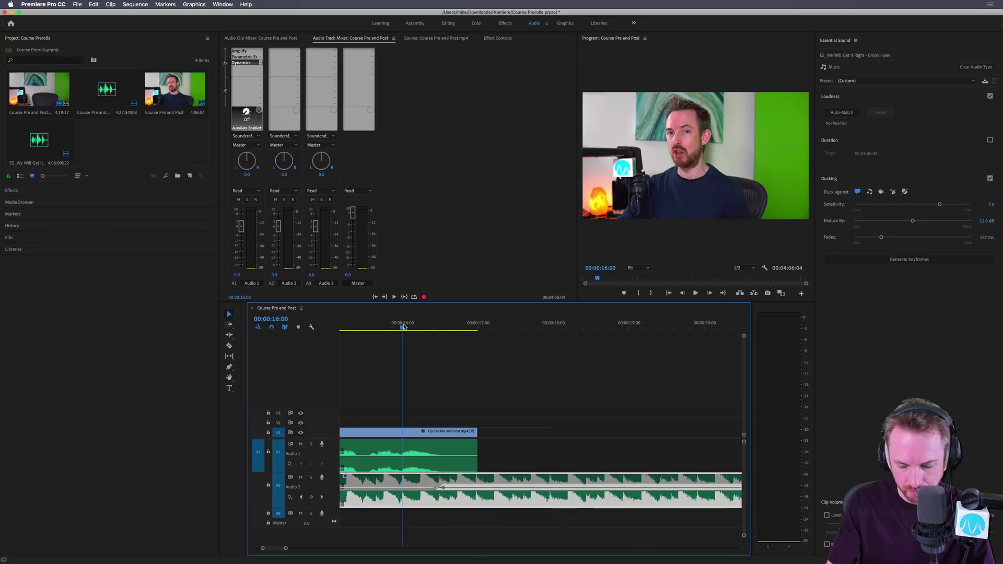
{"action": "key", "text": "space"}
{"action": "key", "text": "minus"}
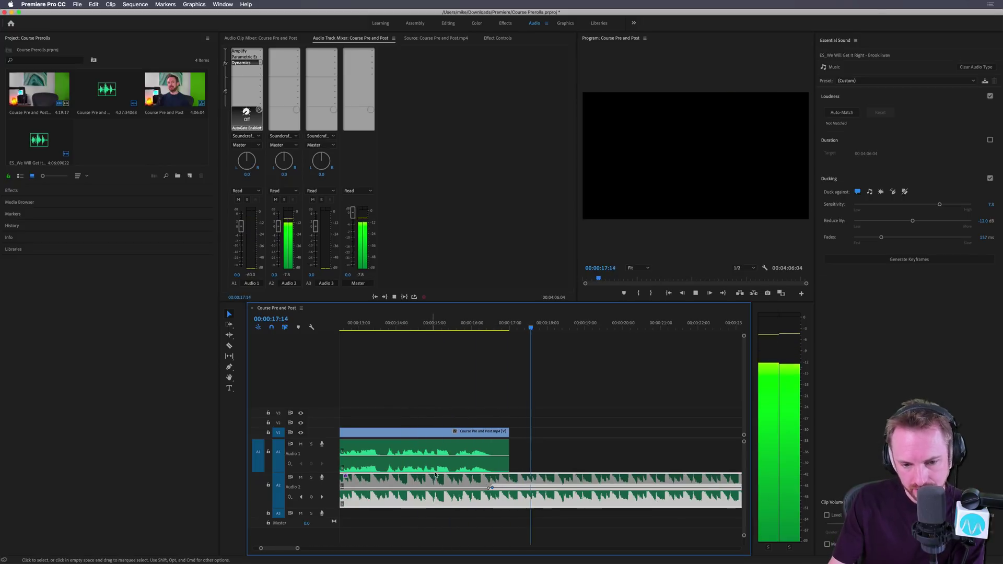
{"action": "key", "text": "space"}
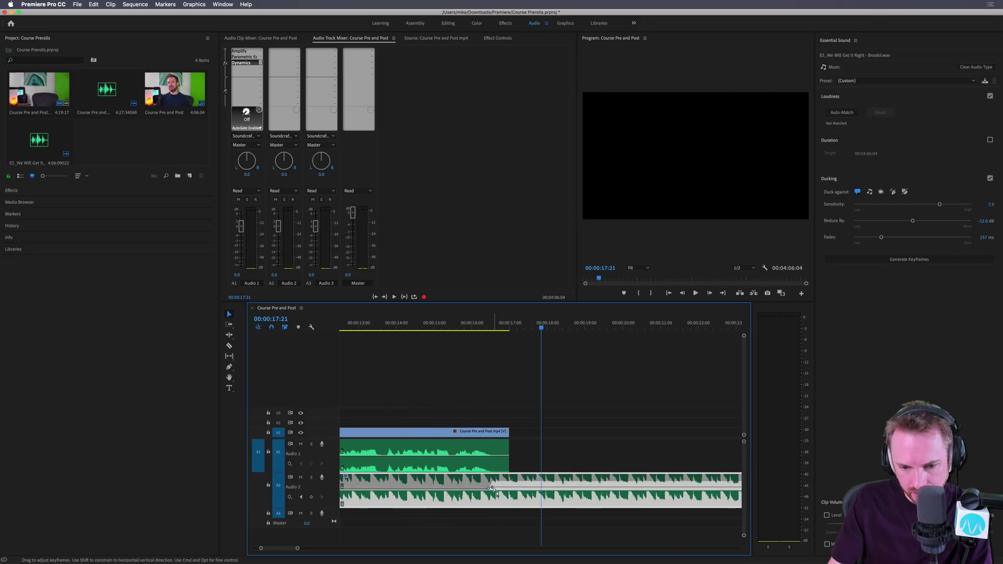
{"action": "left_click", "coordinate": [449, 326]}
{"action": "key", "text": "space"}
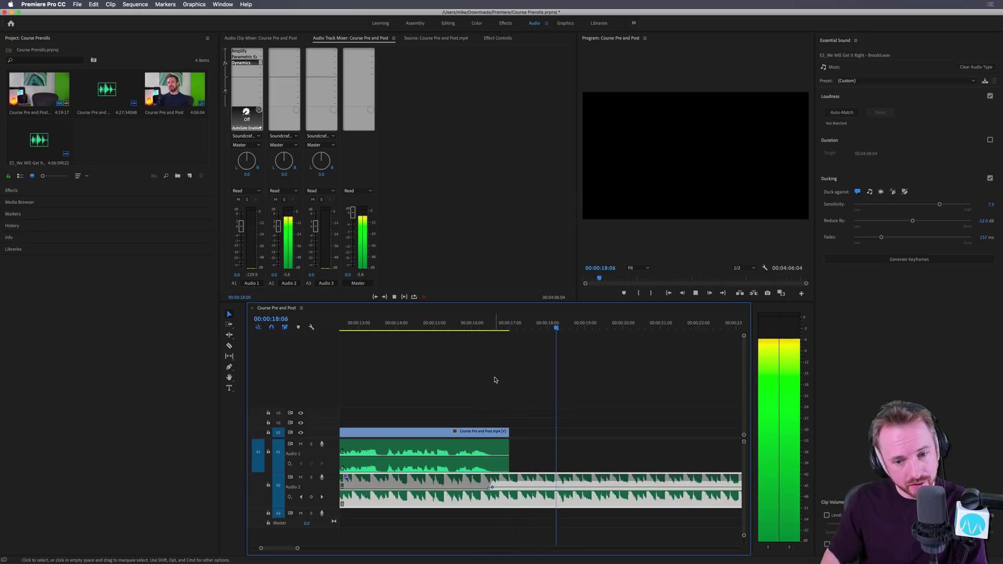
{"action": "key", "text": "space"}
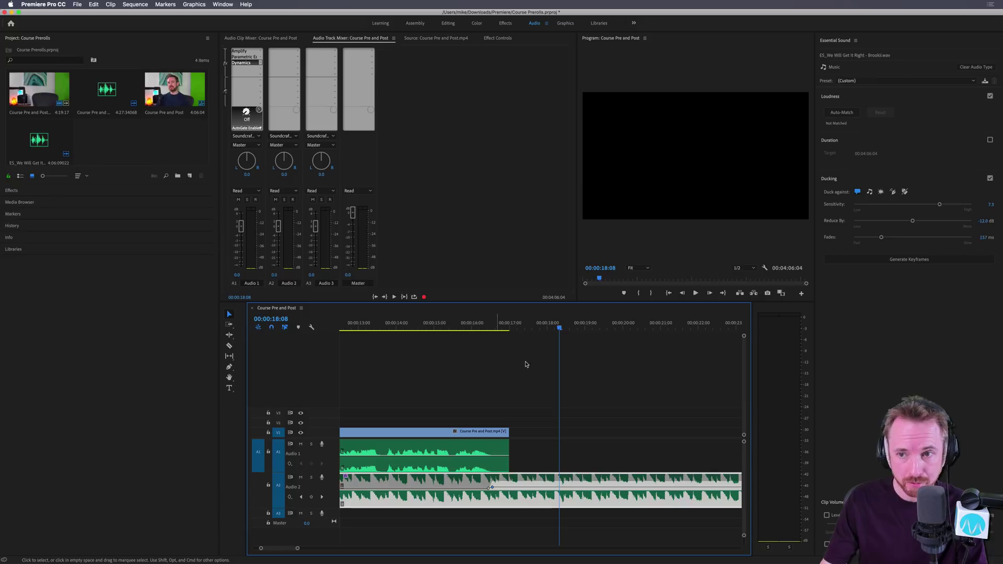
Apply the Balanced Background Music preset to the Audio 2 music clip, then deselect the clips.
{"action": "left_click", "coordinate": [420, 462]}
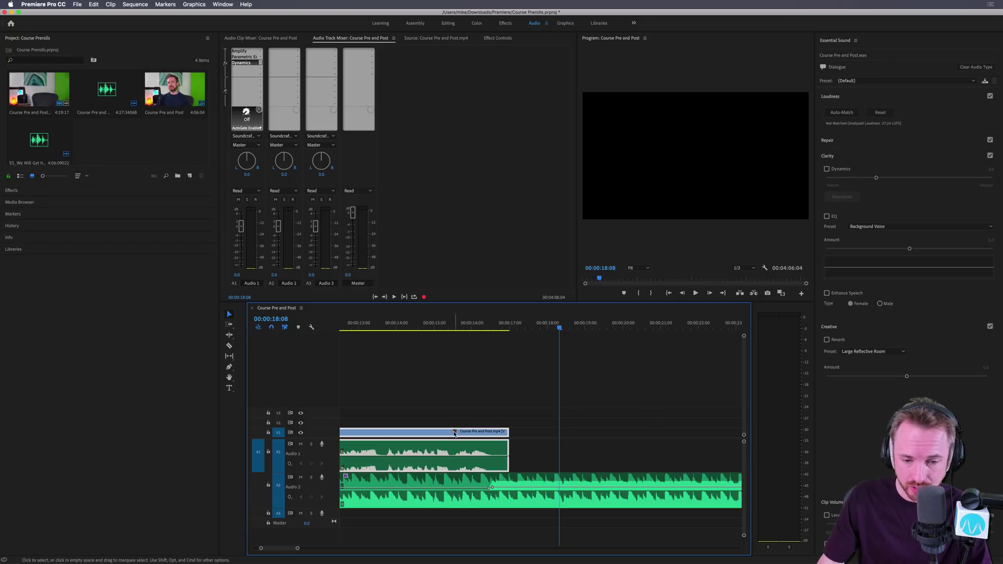
{"action": "left_click", "coordinate": [478, 503]}
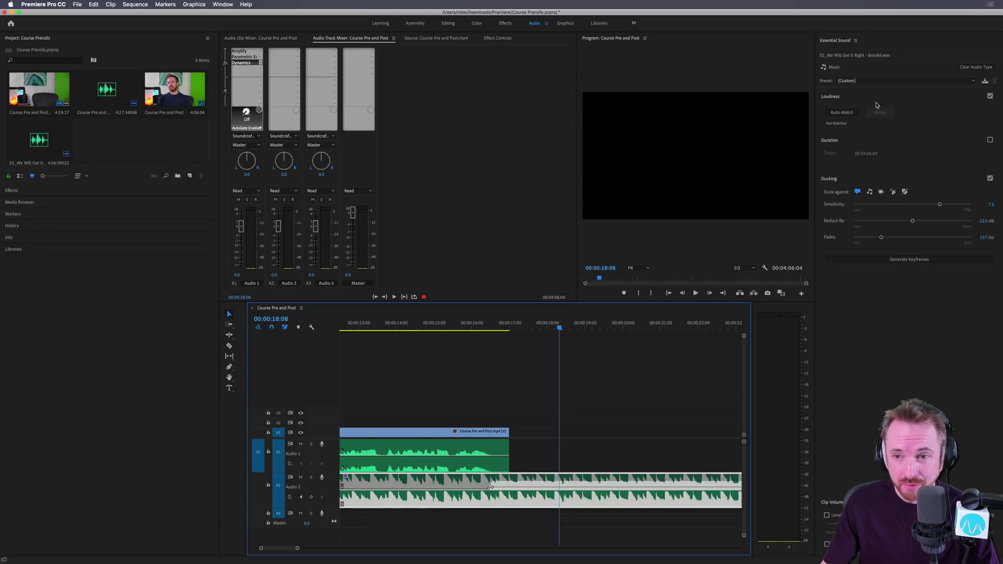
{"action": "left_click", "coordinate": [868, 82]}
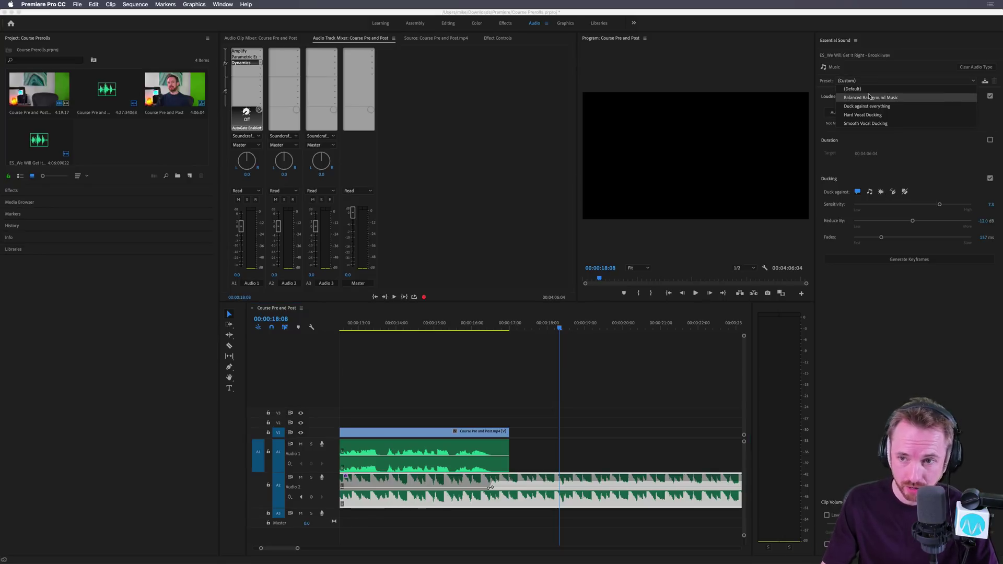
{"action": "left_click", "coordinate": [874, 99]}
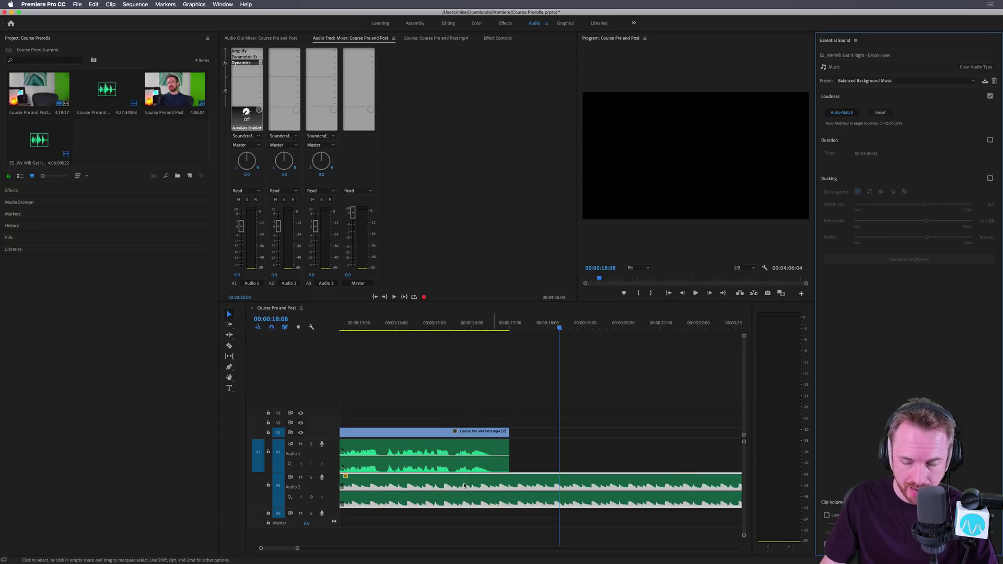
{"action": "left_click", "coordinate": [857, 81]}
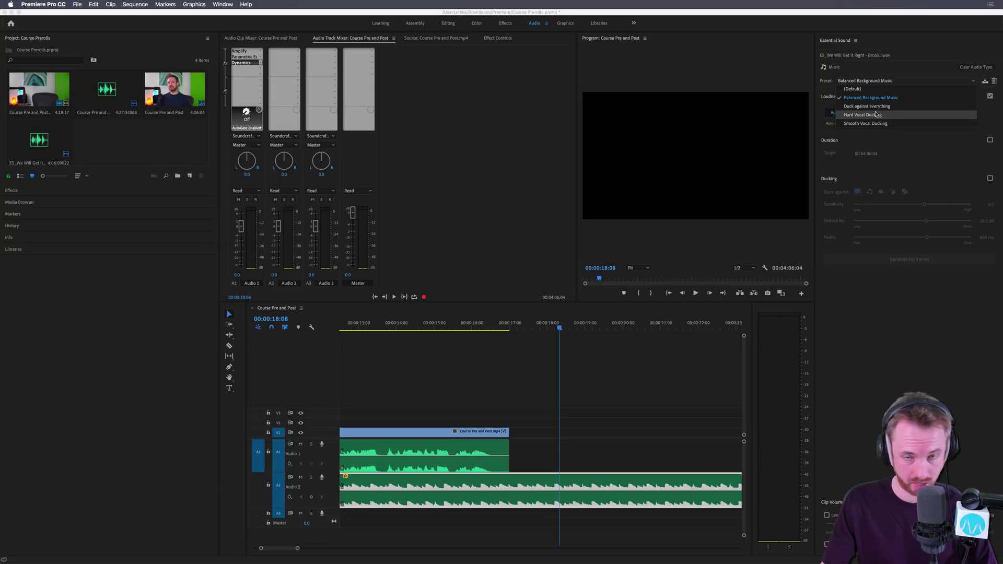
{"action": "left_click", "coordinate": [588, 365]}
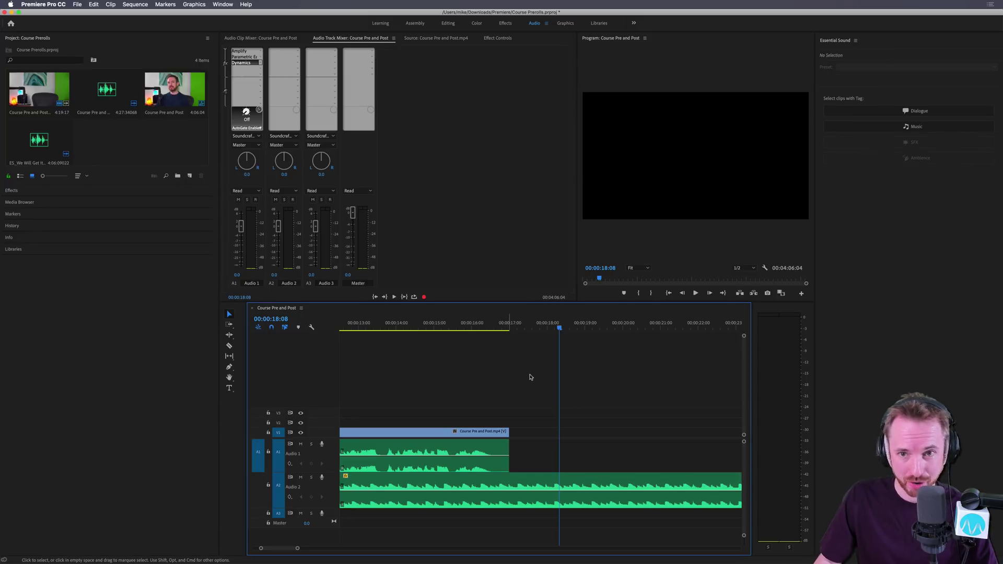